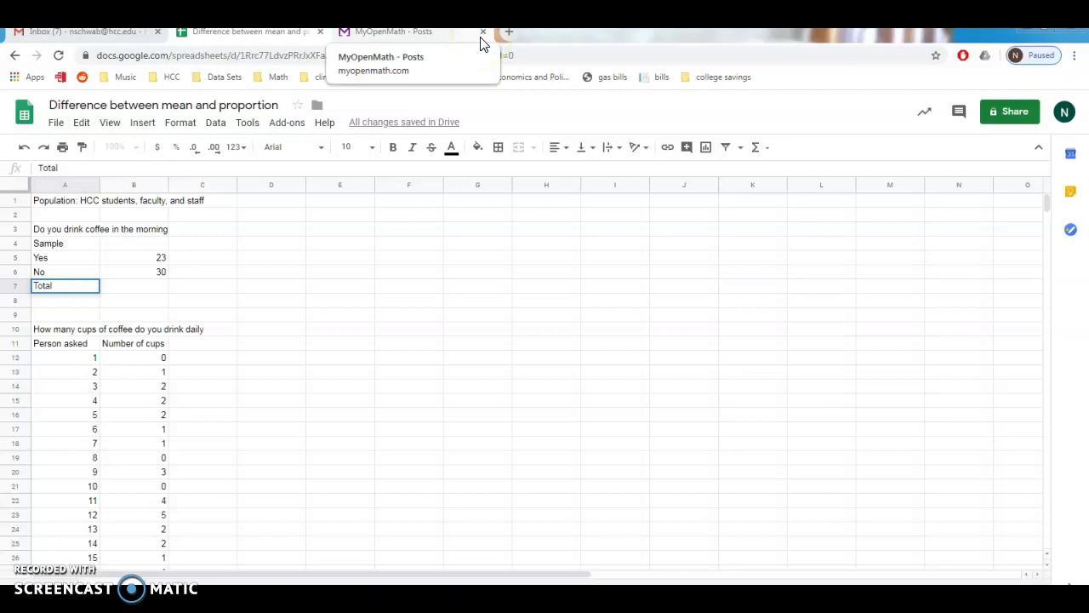
# Total the Yes and No counts in B7 with =SUM(B5:B6), giving 53.
pyautogui.click(473, 53)
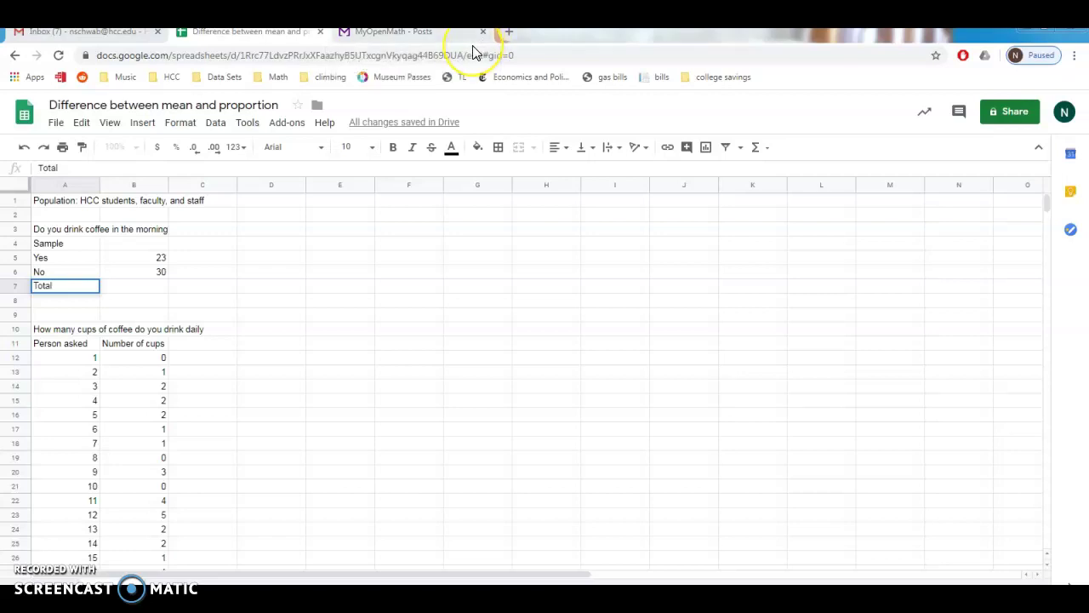
pyautogui.click(201, 227)
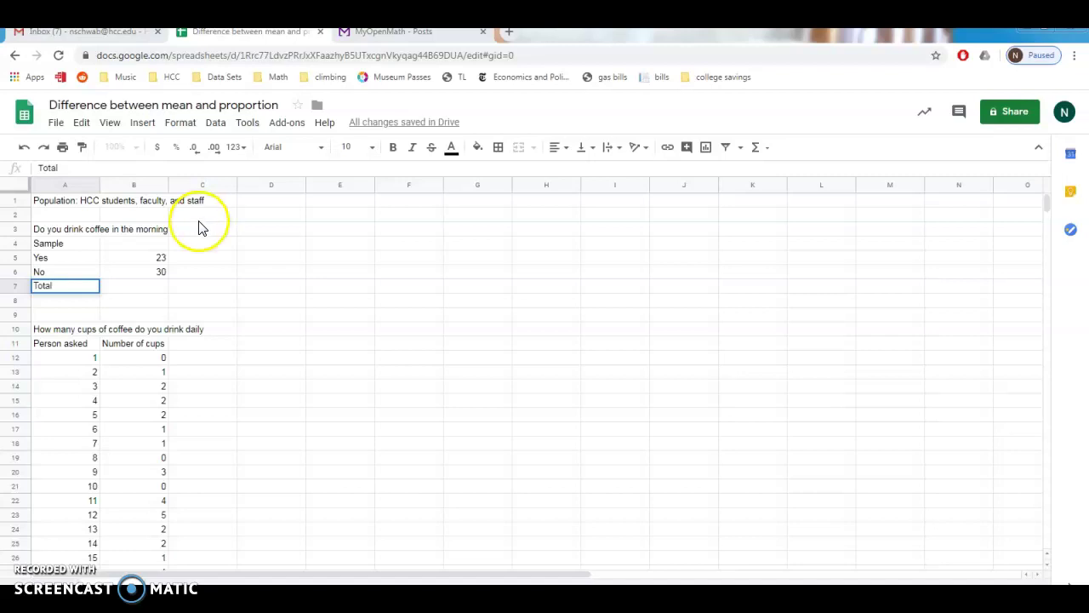
pyautogui.click(160, 291)
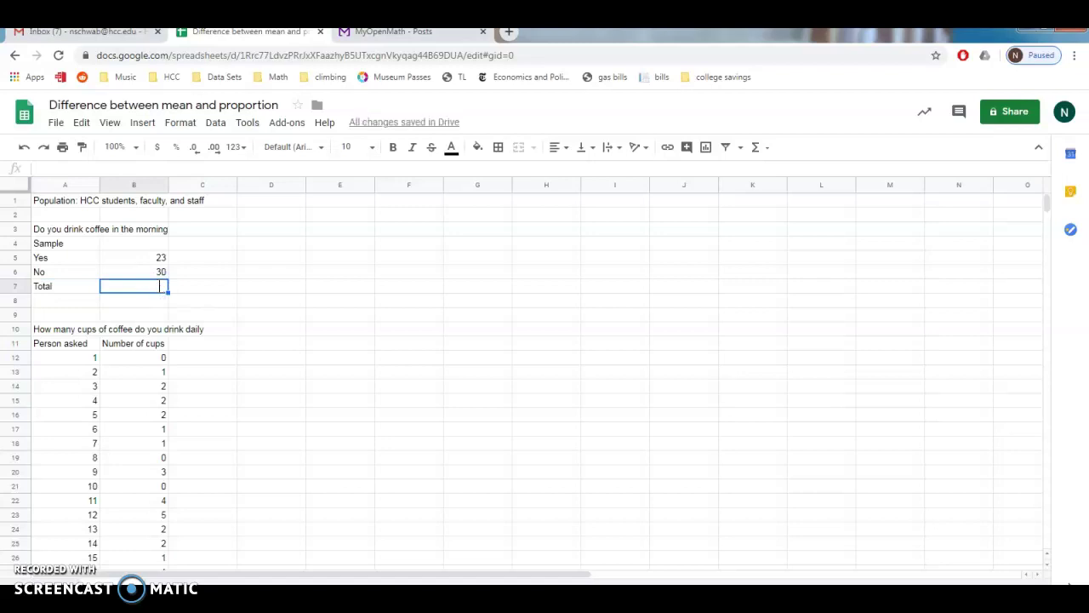
pyautogui.write('=')
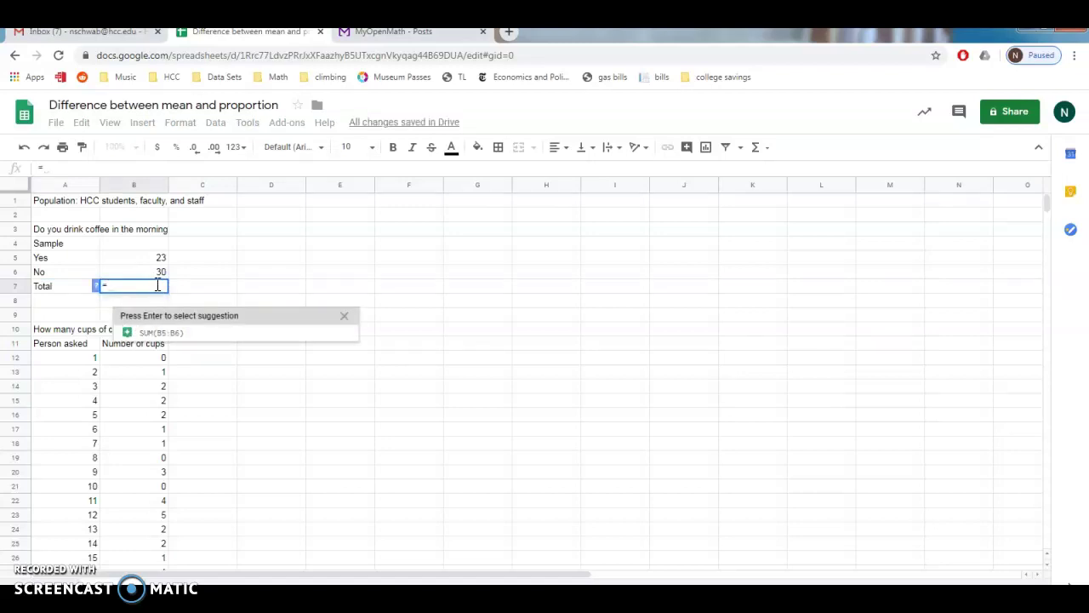
pyautogui.click(154, 332)
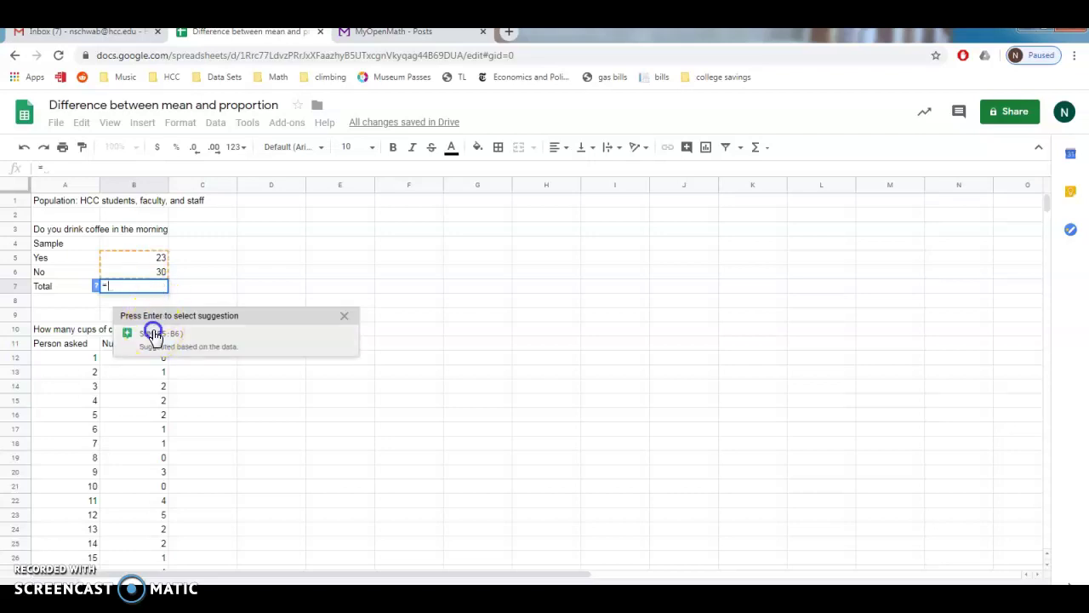
pyautogui.press('Return')
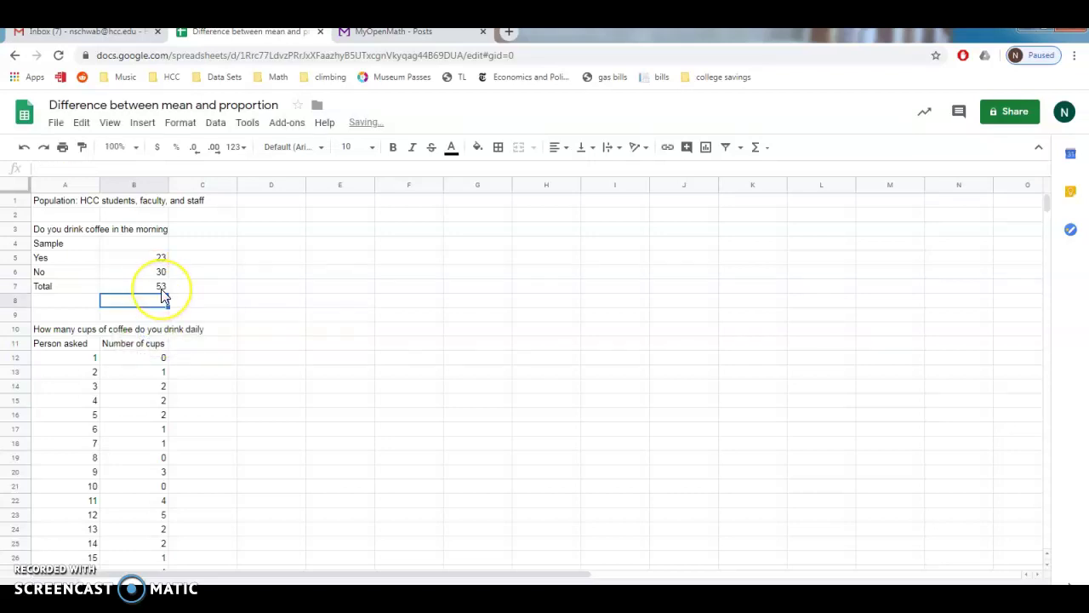
pyautogui.click(164, 294)
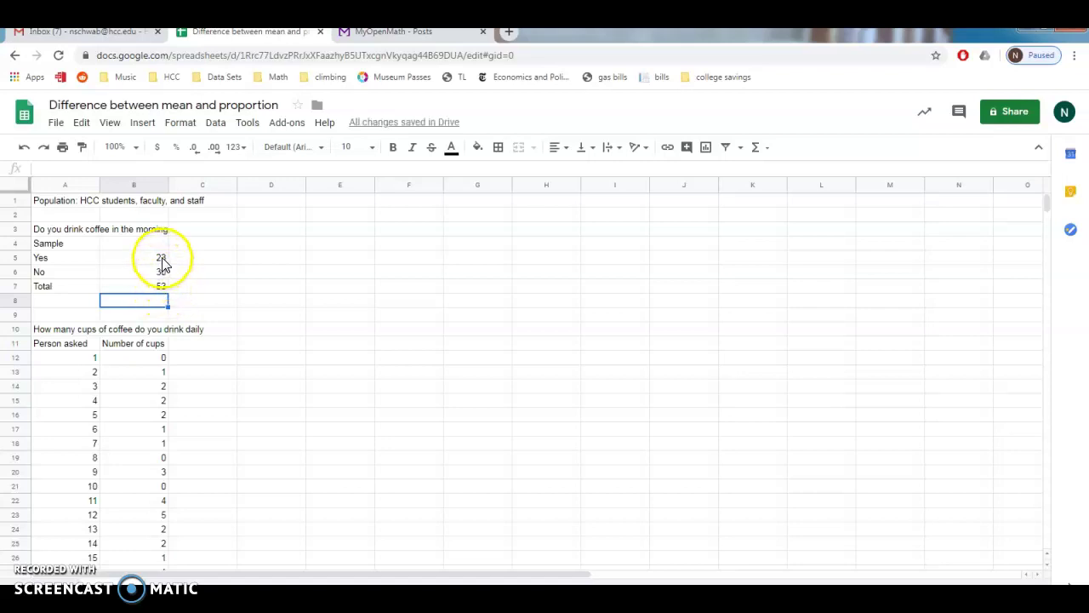
# Enter the label p_hat in cell D5.
pyautogui.click(248, 261)
pyautogui.doubleClick(247, 264)
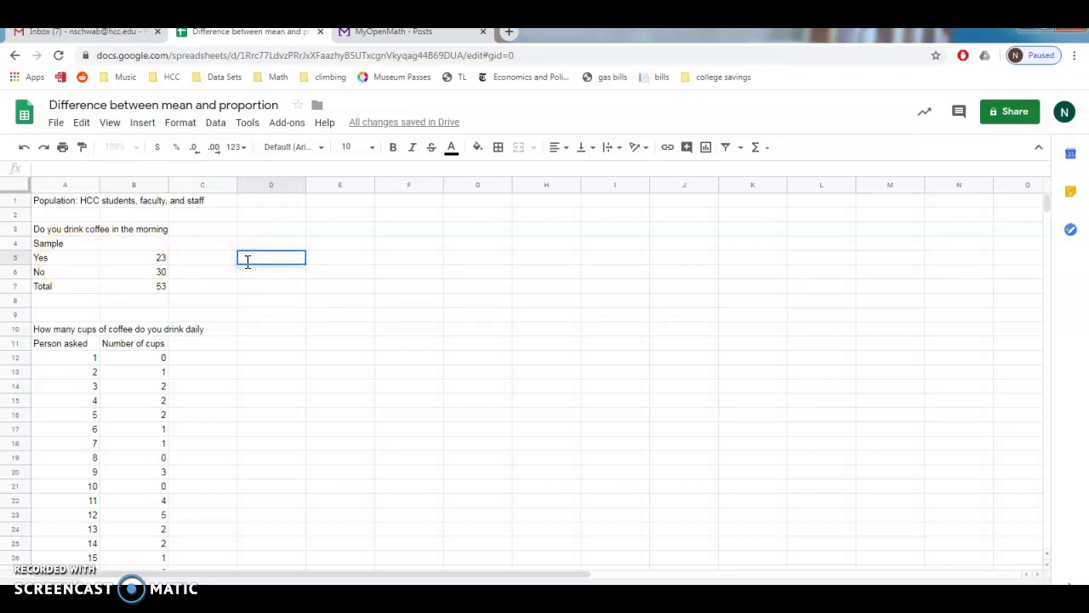
pyautogui.write('p_hat')
pyautogui.press('Tab')
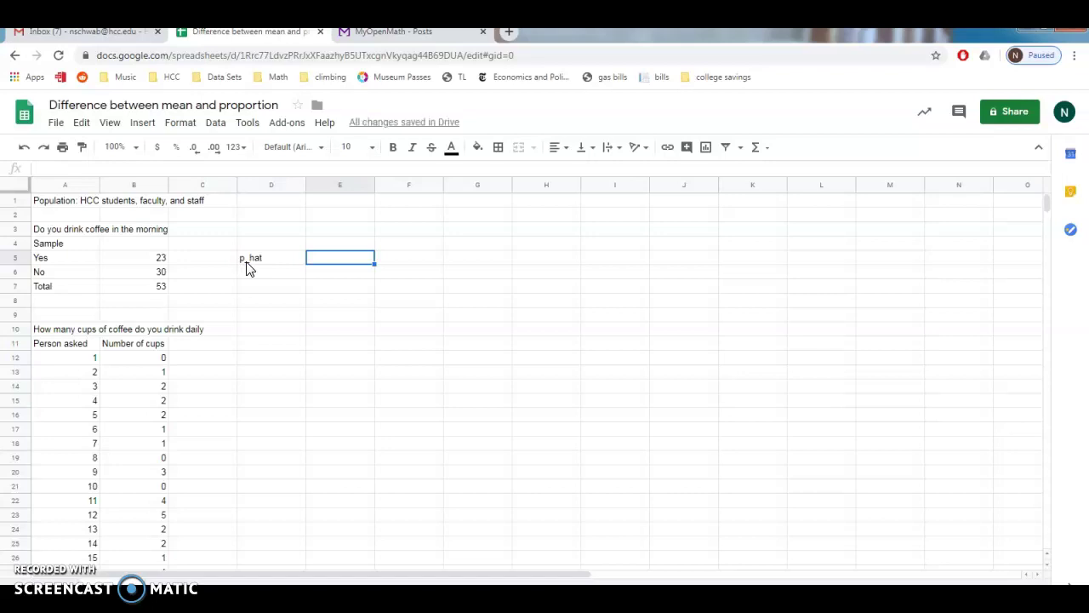
# Compute p_hat in E5 as =B5/B7, giving 0.4339622642.
pyautogui.write('=')
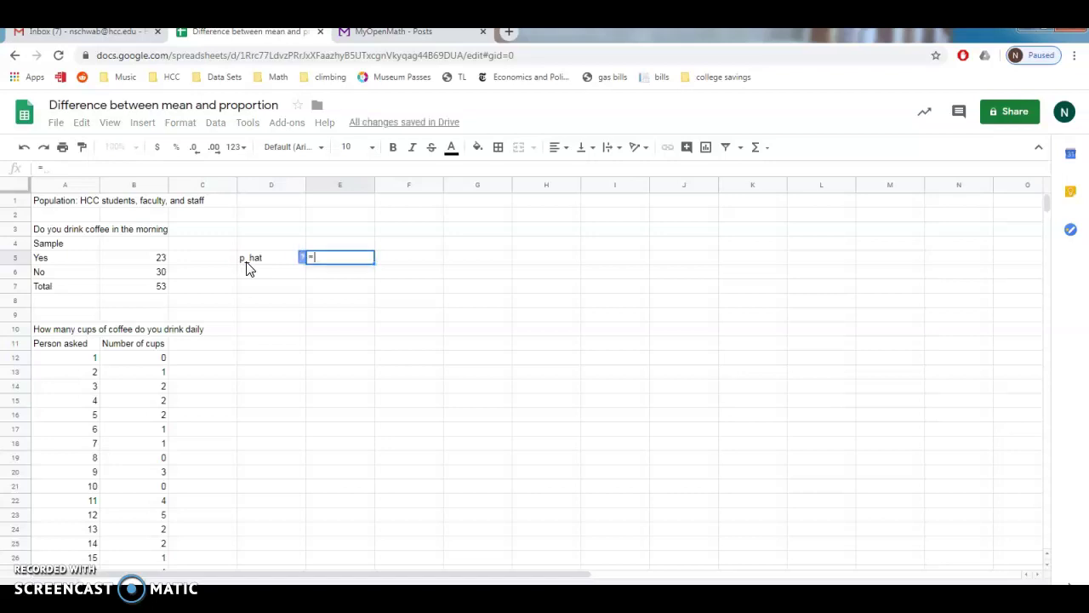
pyautogui.click(149, 259)
pyautogui.write('/')
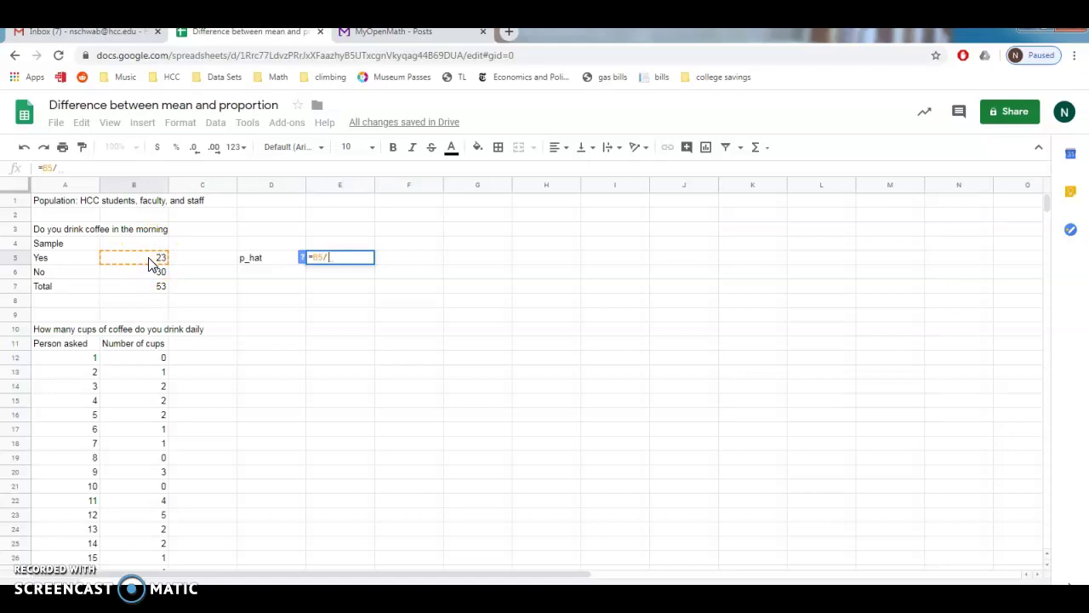
pyautogui.click(143, 289)
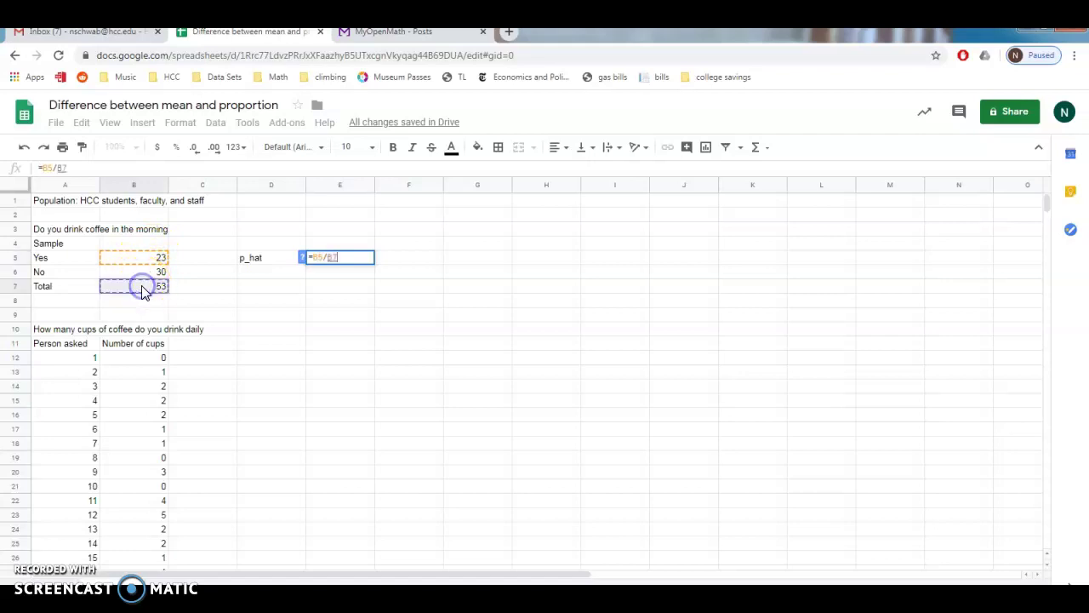
pyautogui.press('Return')
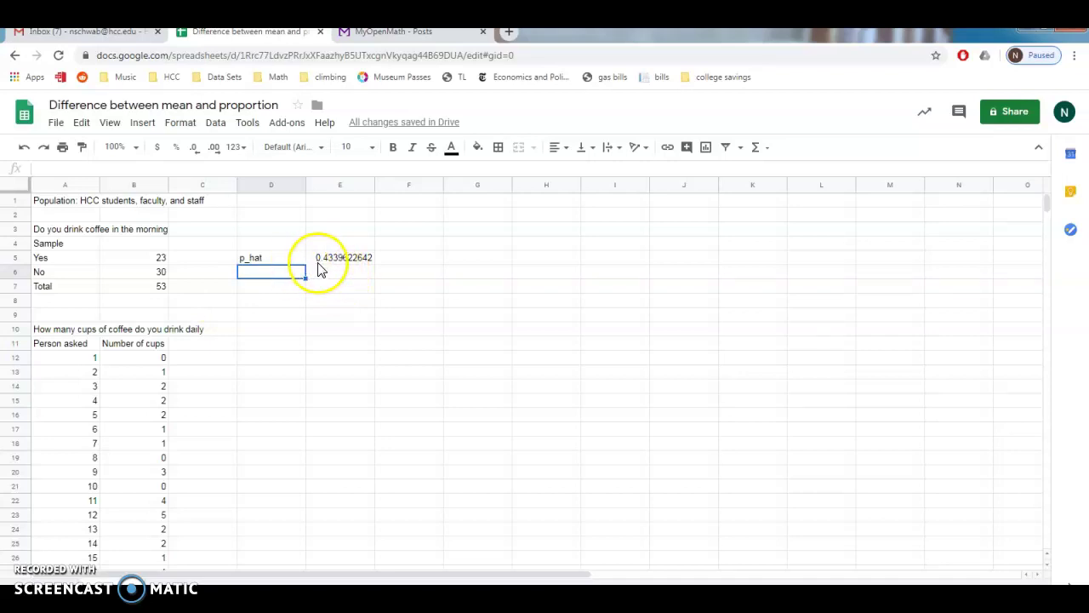
# Enter the single-letter label p in D6, directly under p_hat.
pyautogui.doubleClick(261, 273)
pyautogui.write('p_hat')
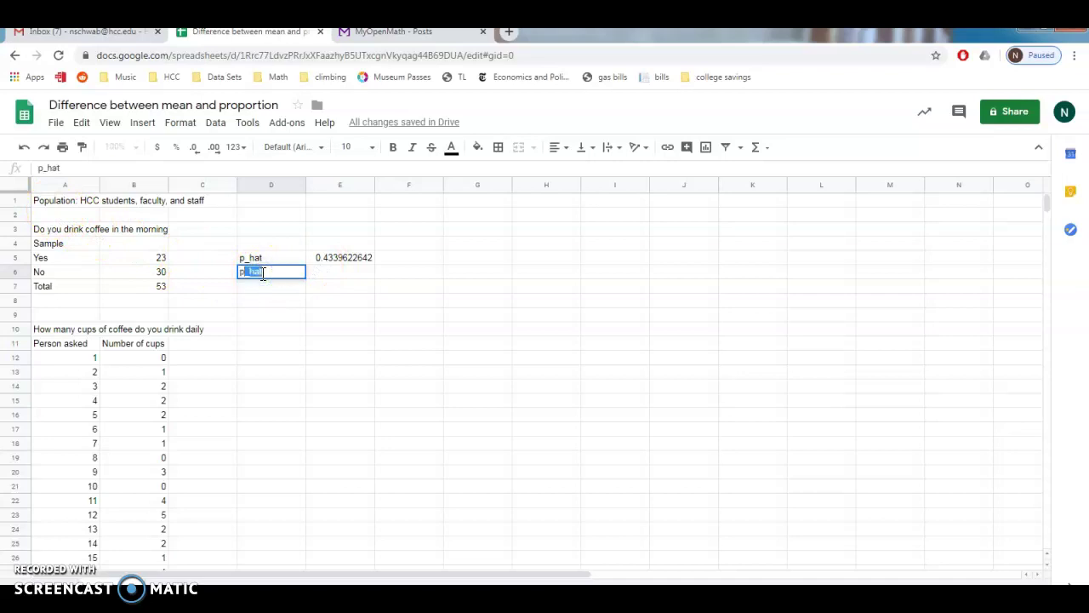
pyautogui.press('BackSpace')
pyautogui.press('BackSpace')
pyautogui.press('BackSpace')
pyautogui.press('BackSpace')
pyautogui.press('Tab')
pyautogui.click(263, 274)
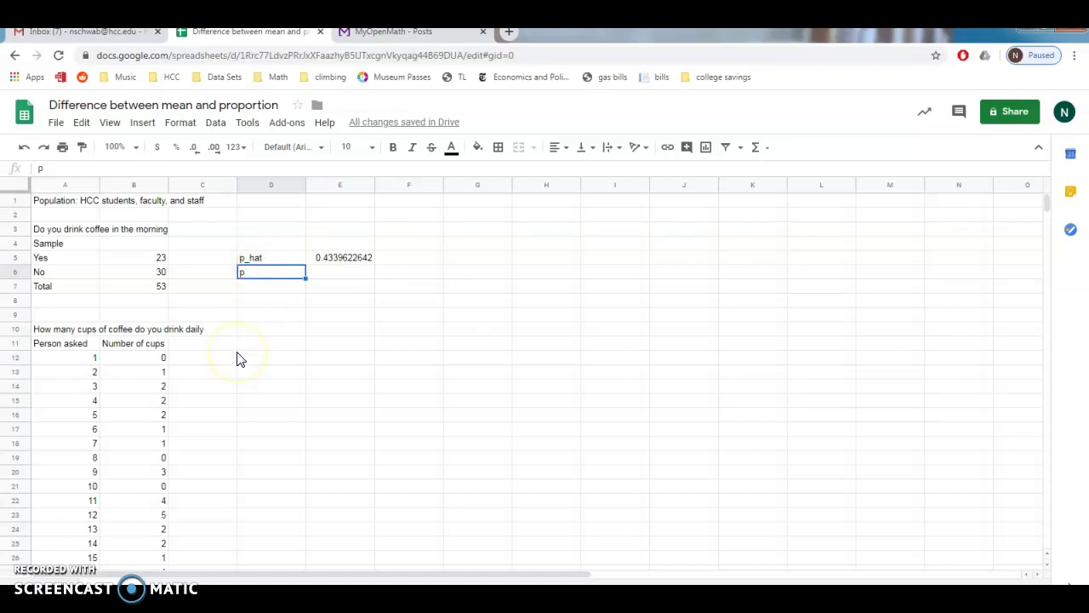
pyautogui.scroll(-2, 239, 358)
pyautogui.scroll(-1, 236, 358)
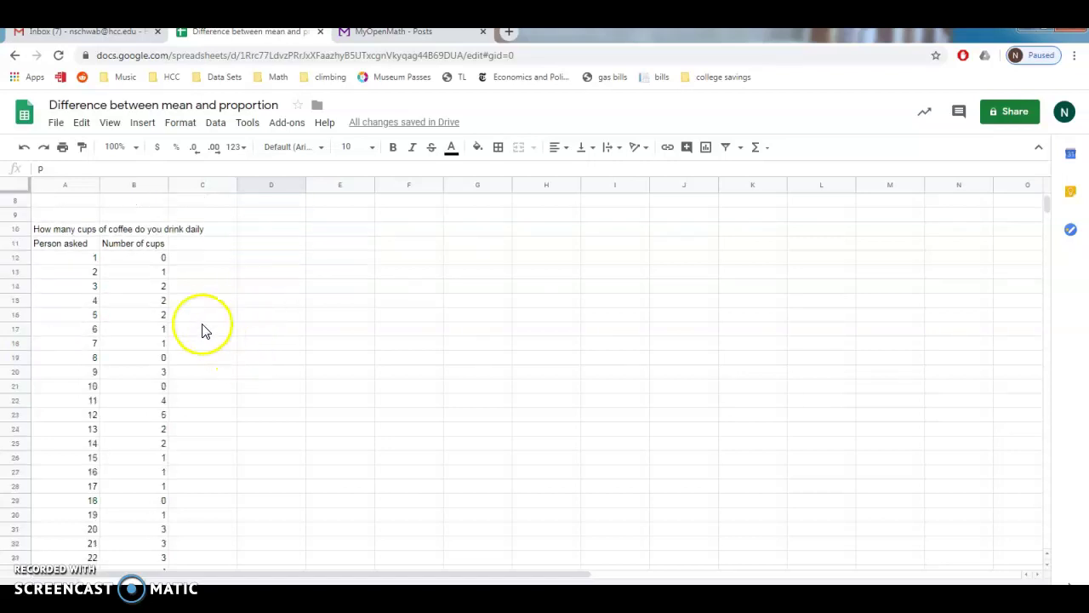
pyautogui.scroll(-1, 202, 319)
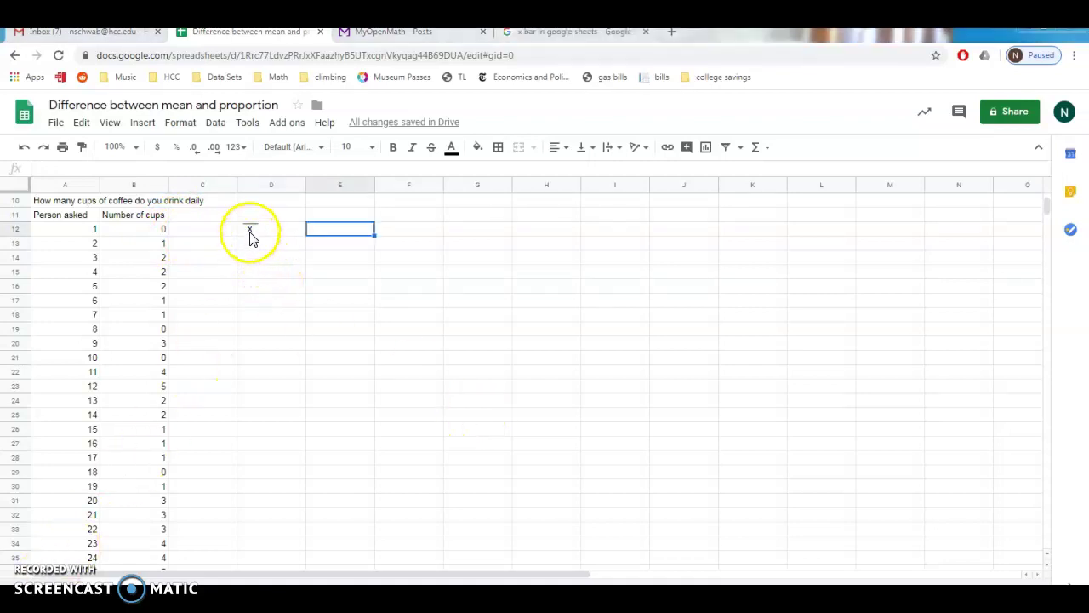
pyautogui.click(141, 124)
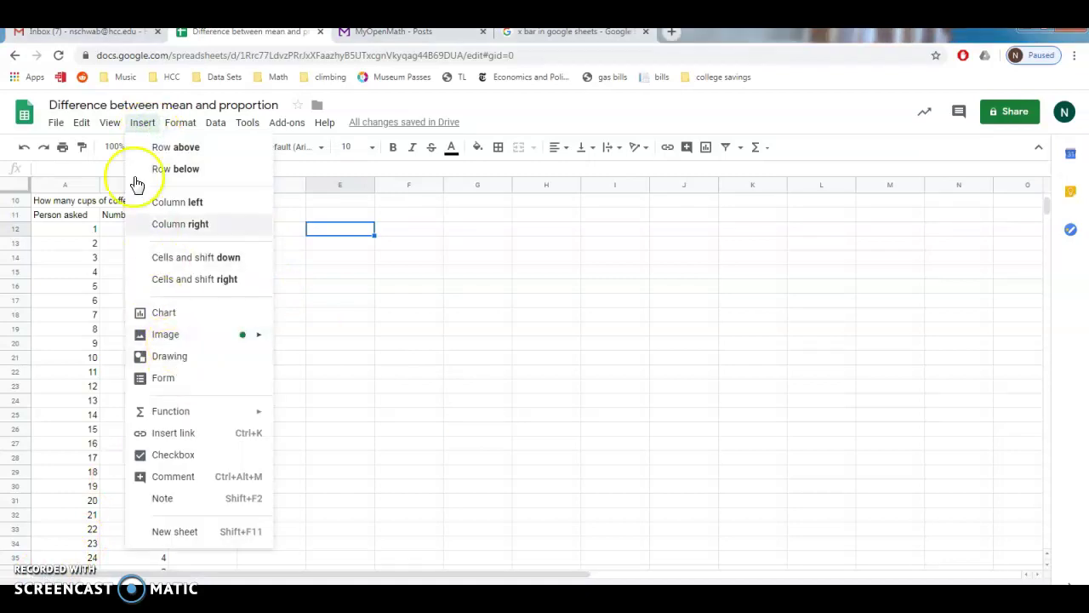
pyautogui.click(140, 123)
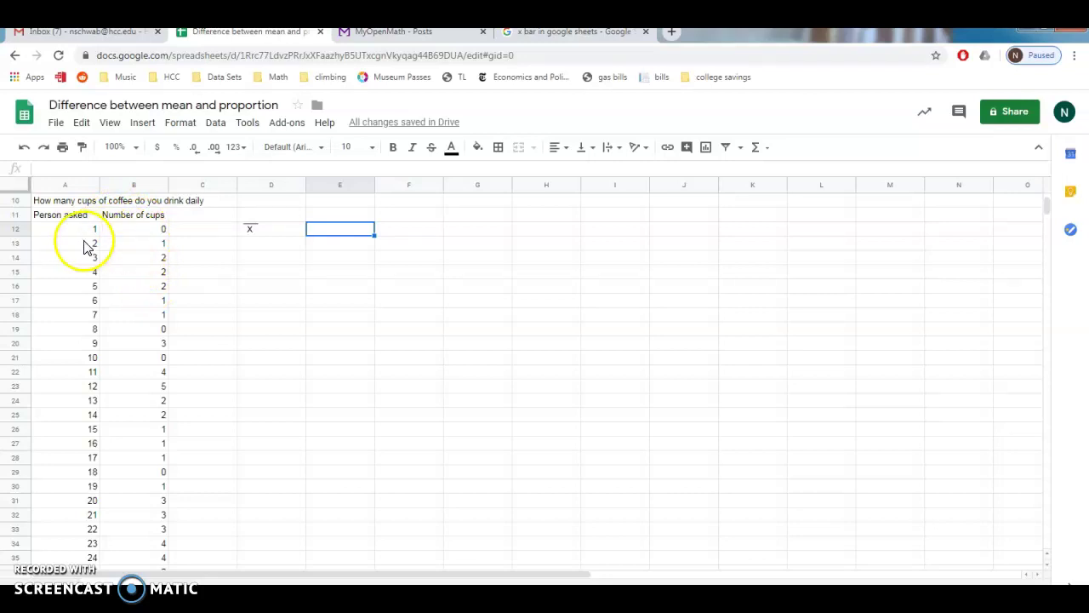
pyautogui.scroll(-4, 85, 247)
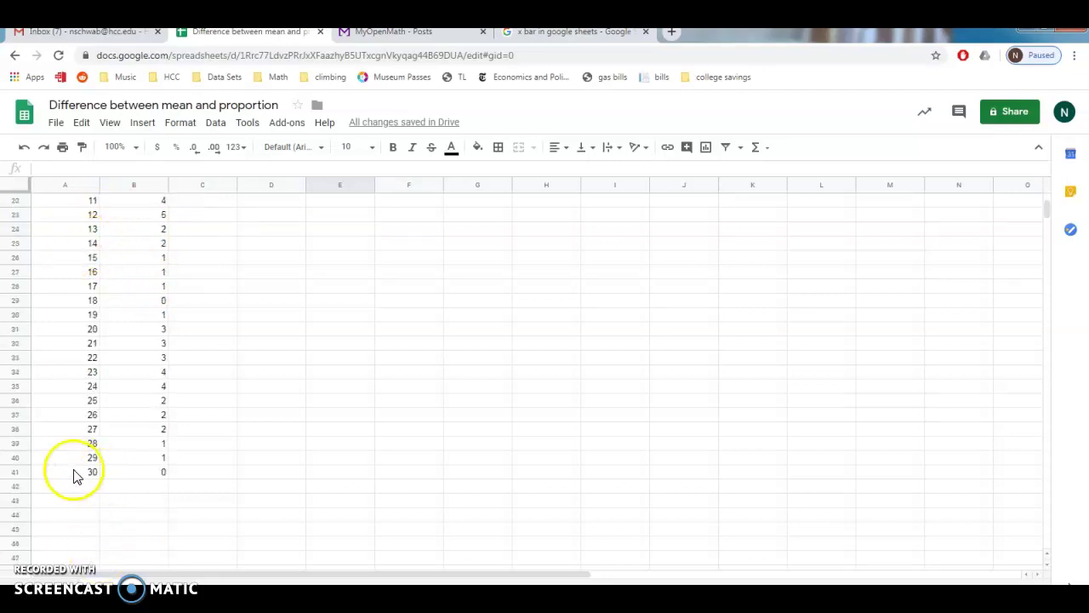
pyautogui.scroll(4, 164, 357)
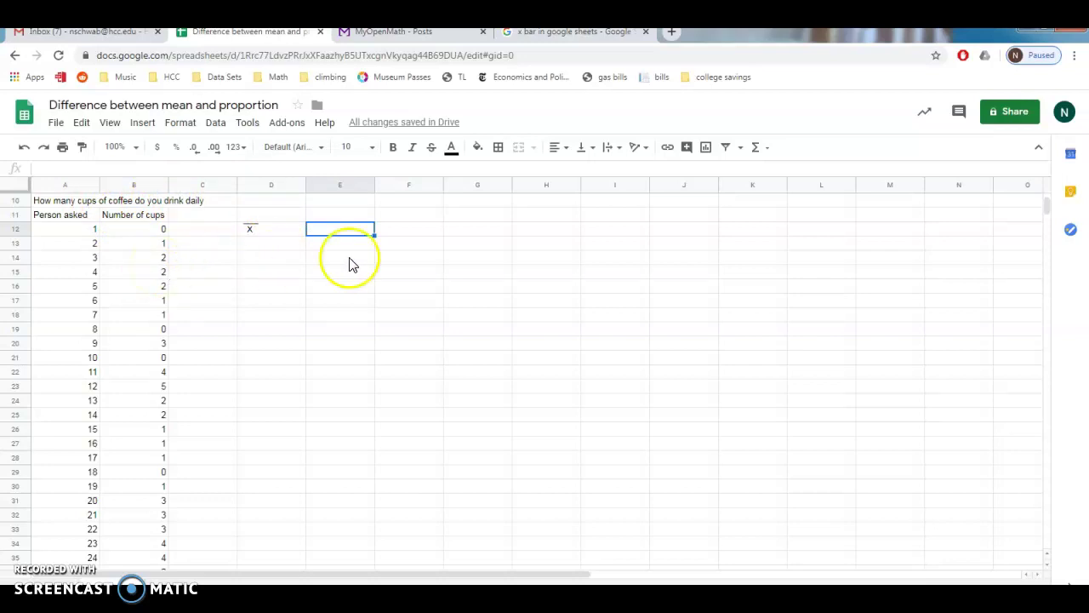
# Enter =AVERAGE(B12:B41) in E12 to get x̄ = 1.8 cups per day.
pyautogui.doubleClick(353, 230)
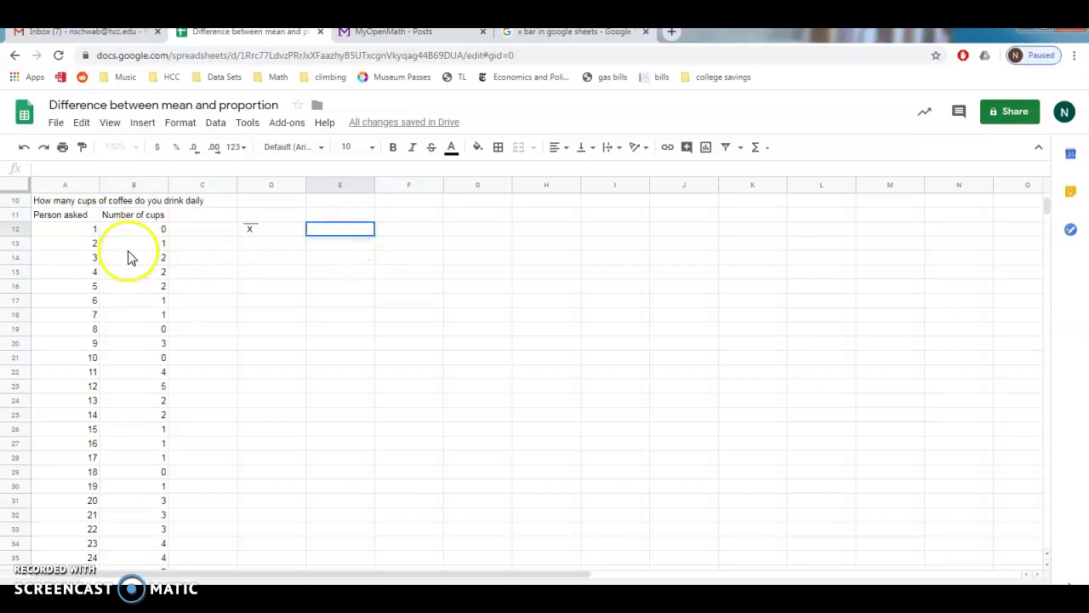
pyautogui.write('=')
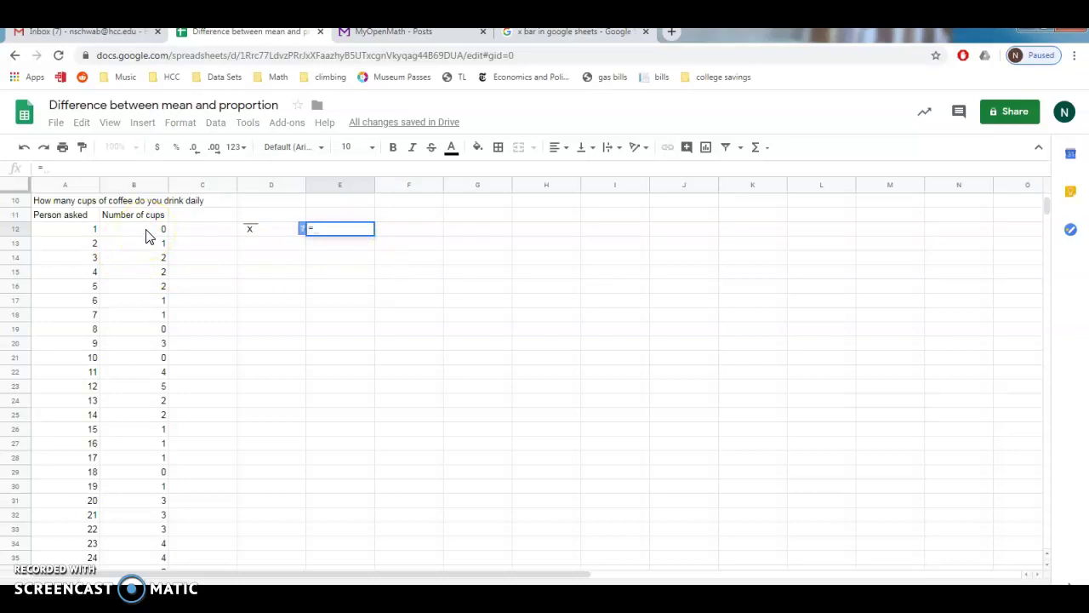
pyautogui.write('aver')
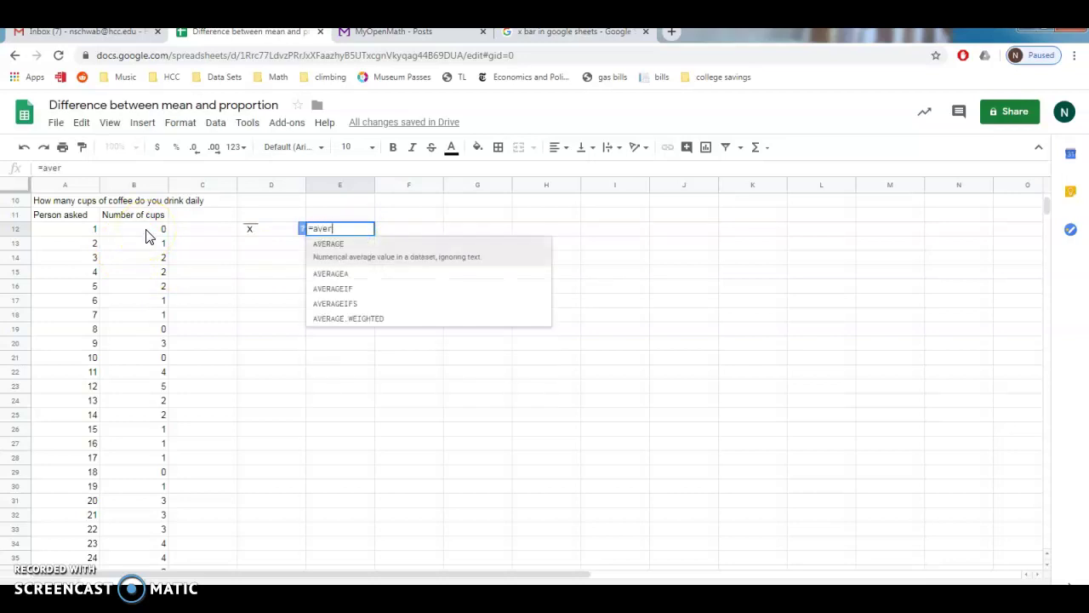
pyautogui.press('Tab')
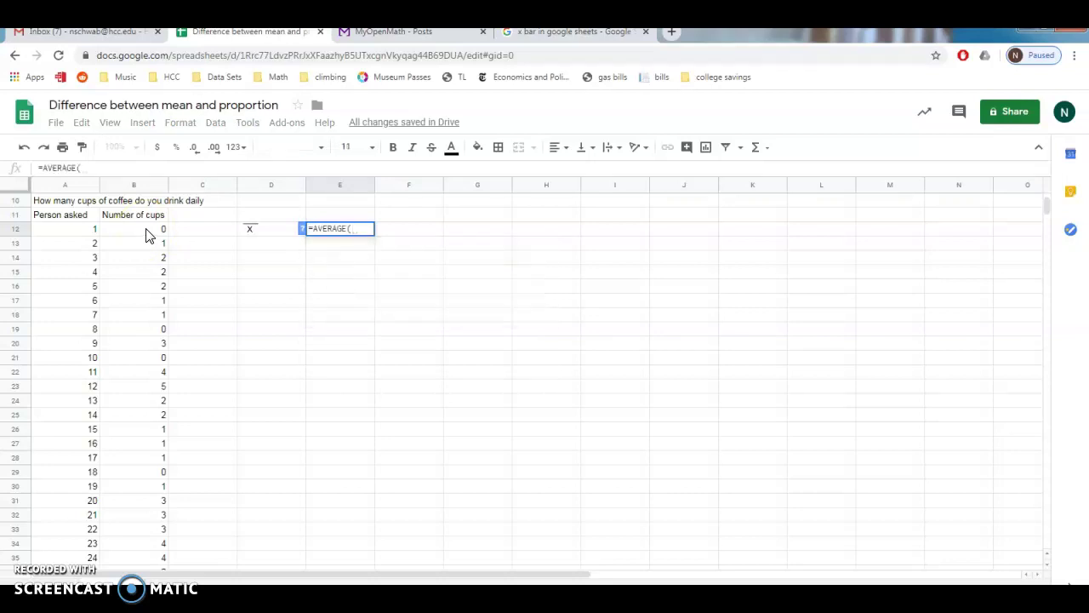
pyautogui.moveTo(145, 234); pyautogui.dragTo(154, 509)
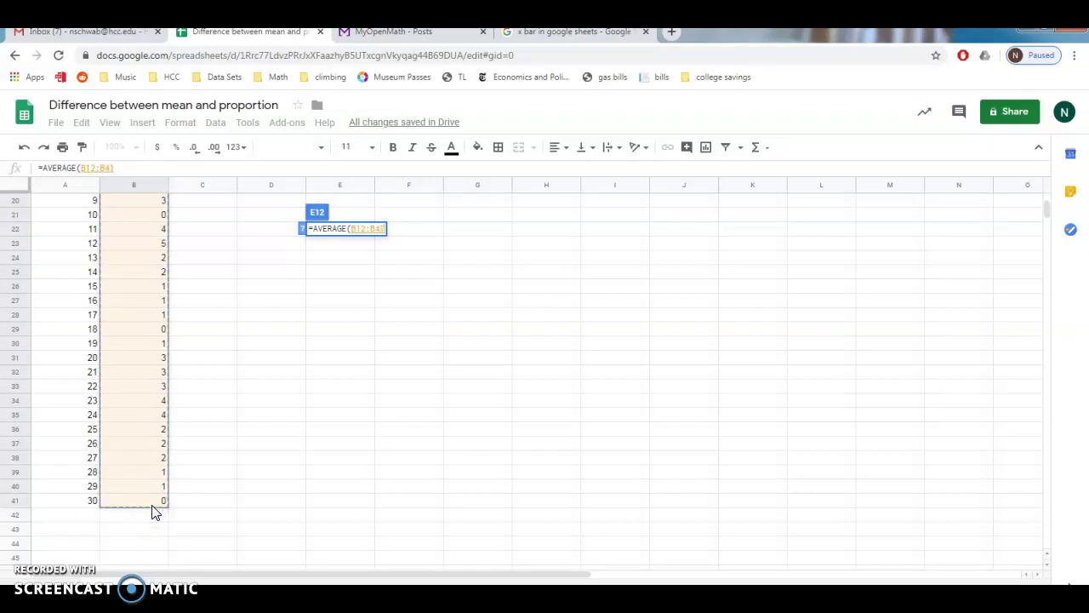
pyautogui.write(')')
pyautogui.press('Return')
pyautogui.scroll(5, 384, 369)
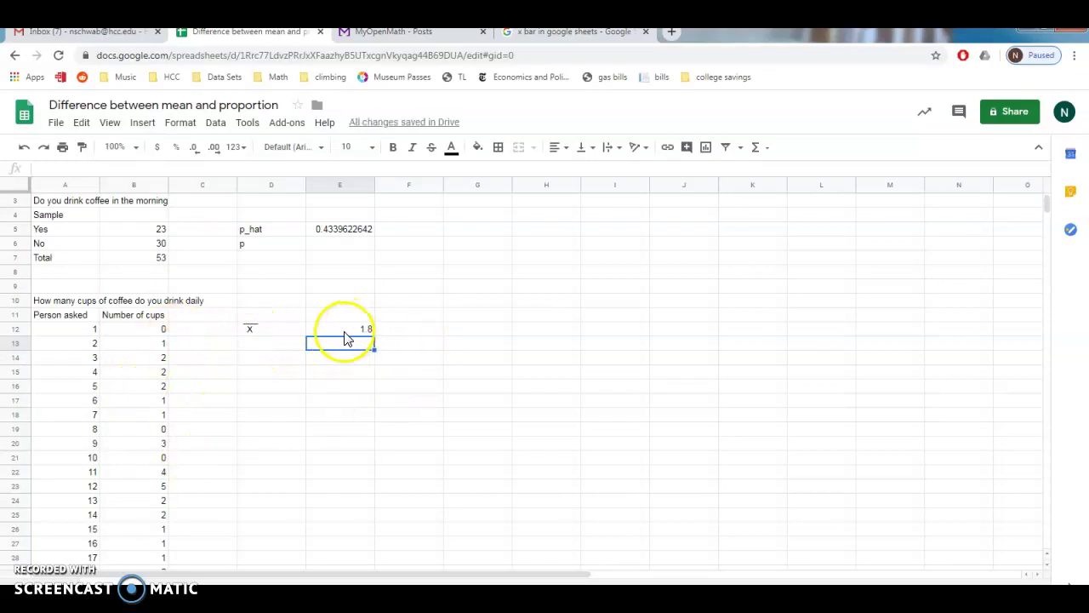
# Paste the μ symbol into D13 below the x̄ label.
pyautogui.click(280, 349)
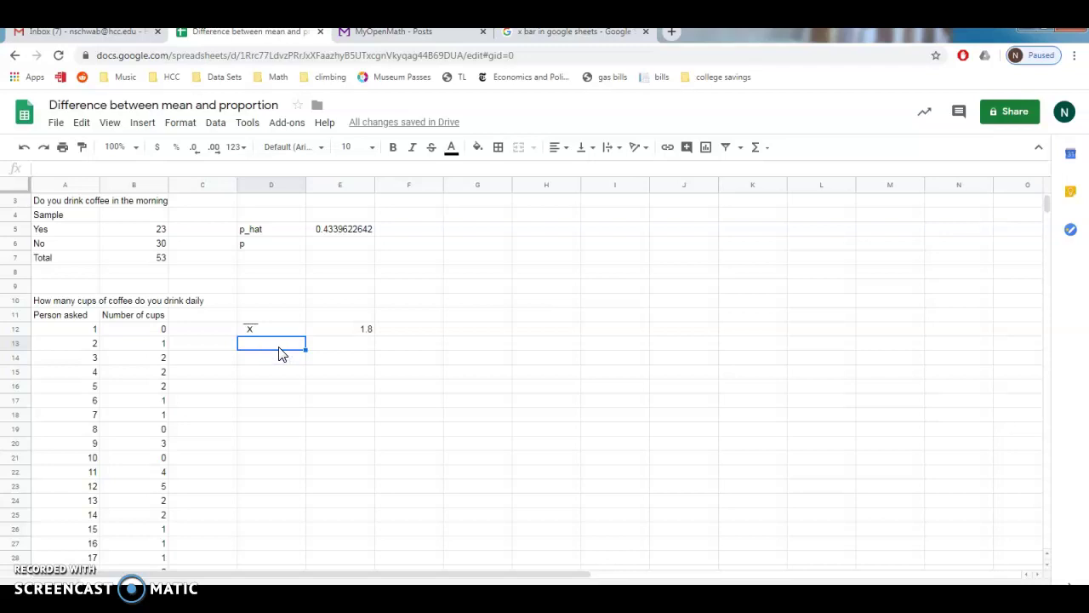
pyautogui.scroll(1, 279, 354)
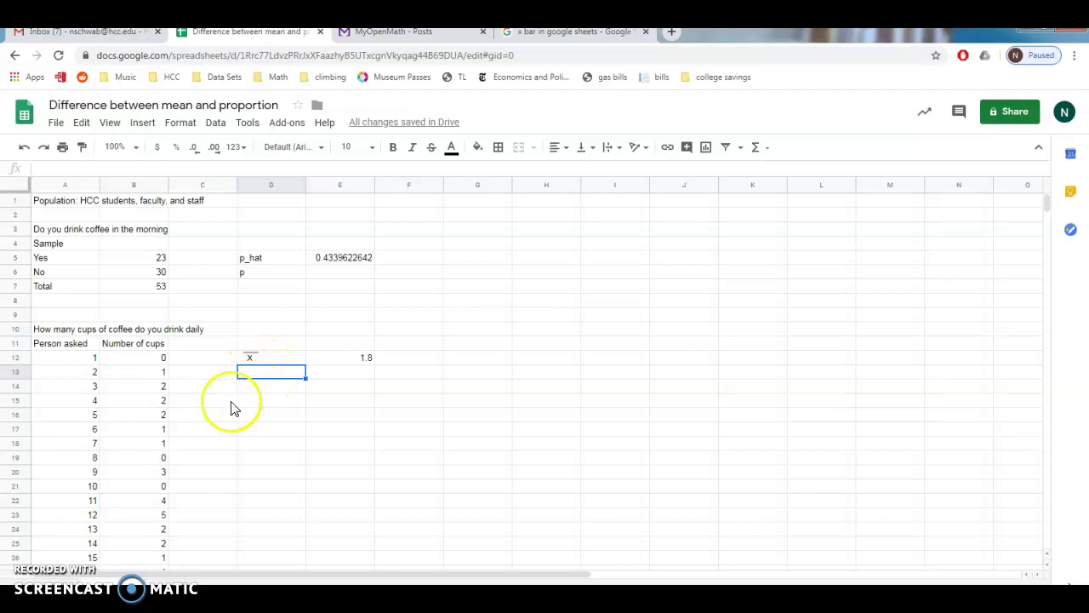
pyautogui.write('μ')
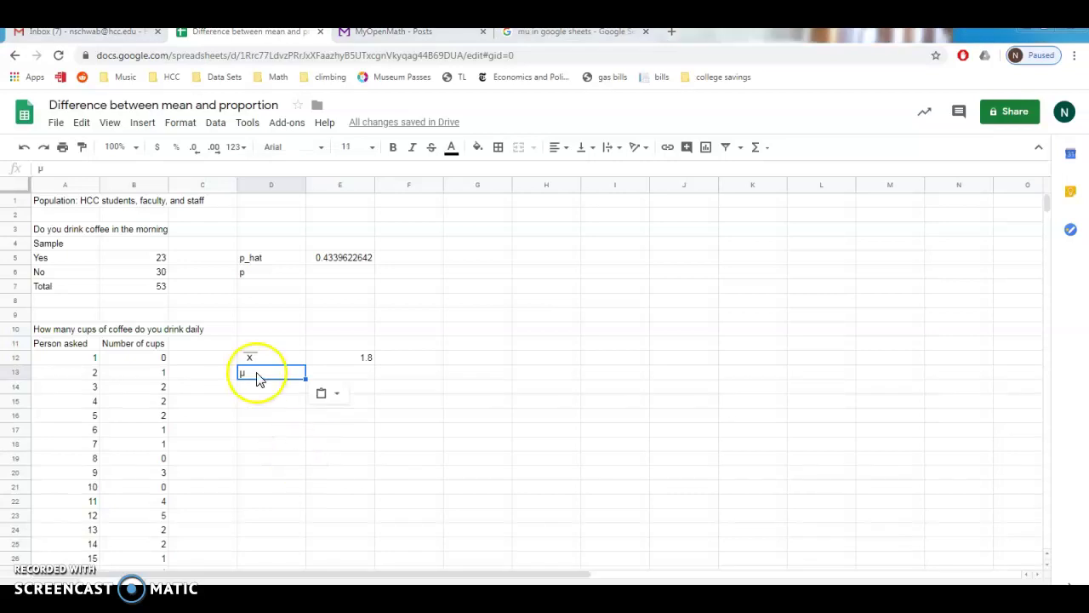
pyautogui.click(363, 380)
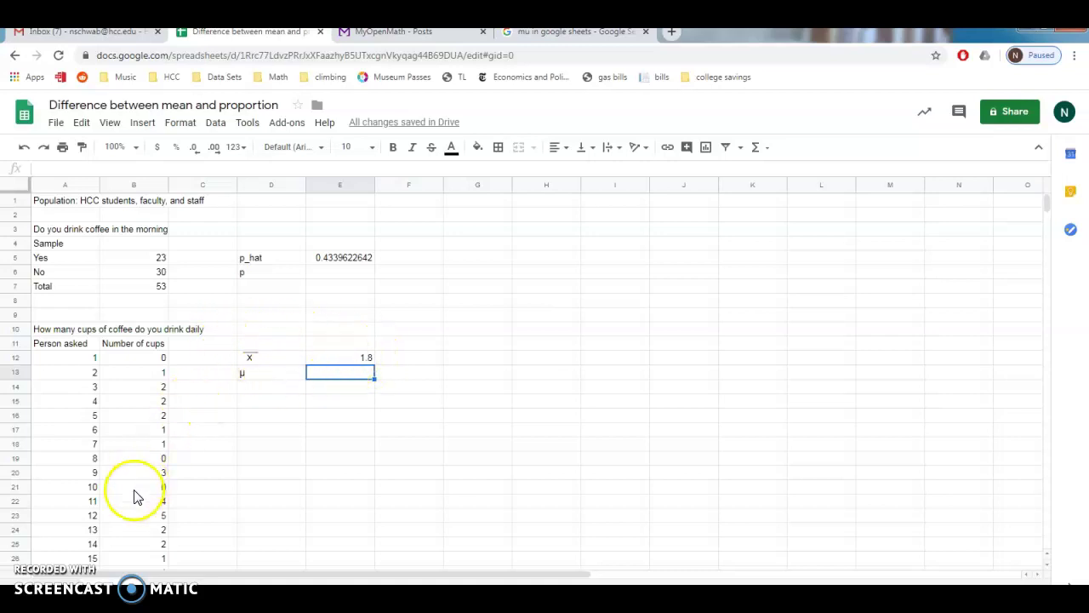
# Show the MyOpenMath forum post with exercise 4.1, Identify the parameter.
pyautogui.click(400, 40)
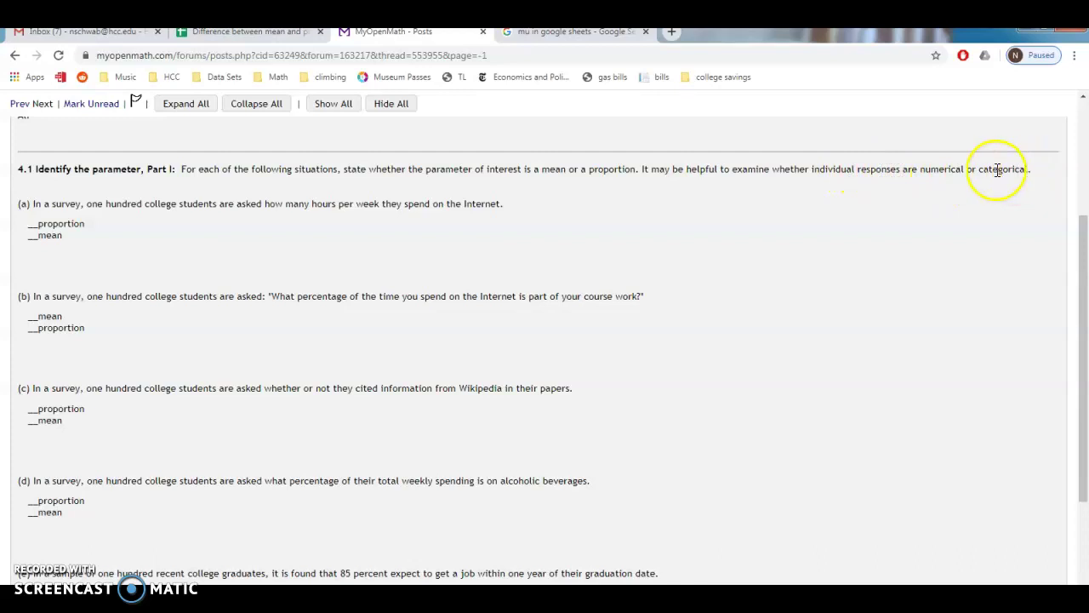
pyautogui.click(255, 31)
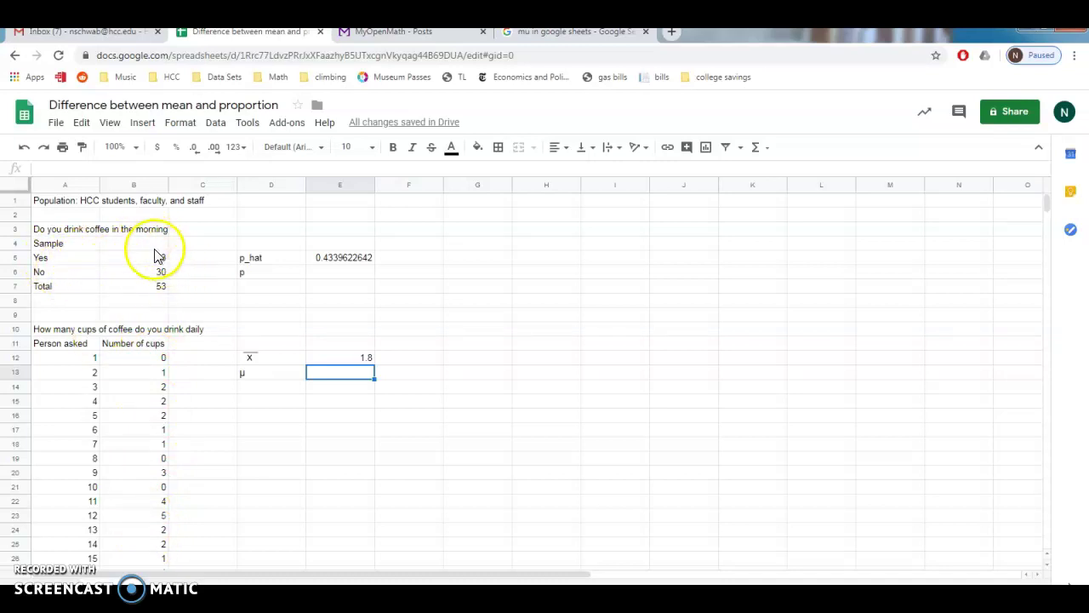
pyautogui.click(400, 31)
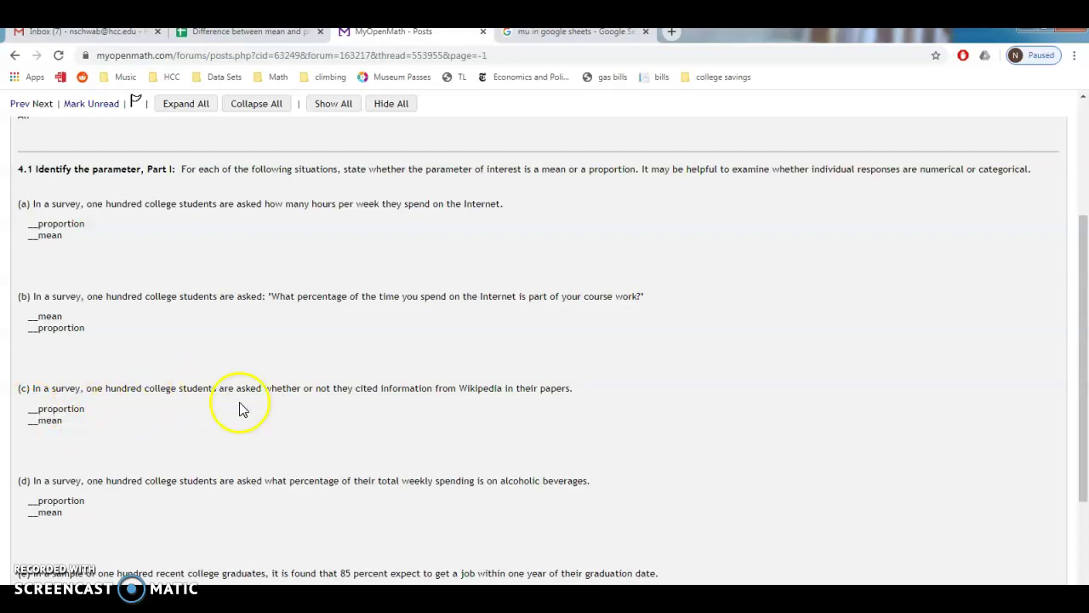
pyautogui.scroll(-1, 248, 433)
pyautogui.scroll(-1, 247, 432)
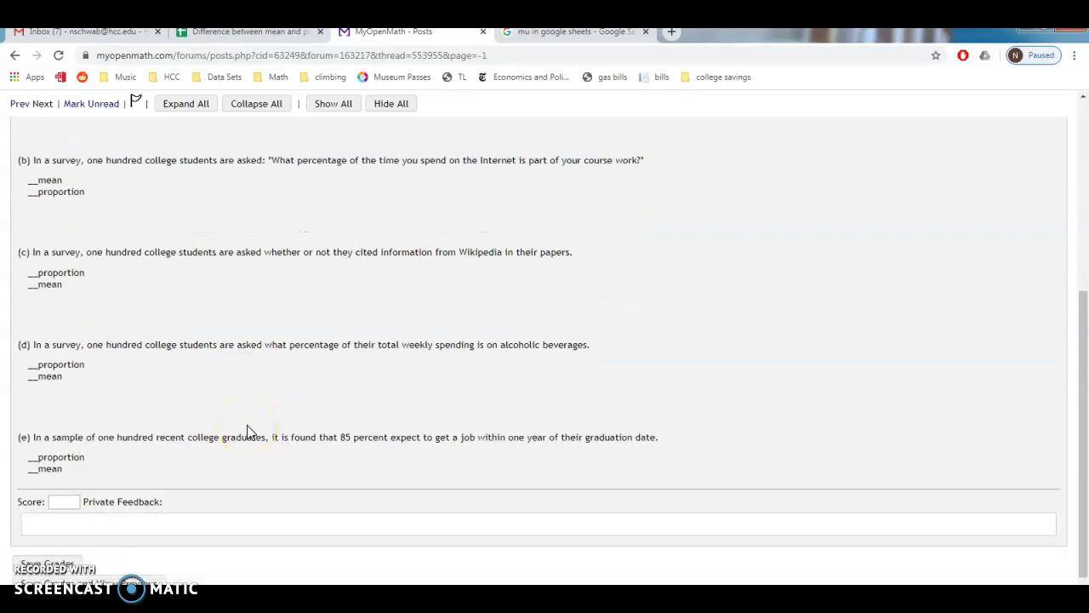
pyautogui.scroll(1, 248, 432)
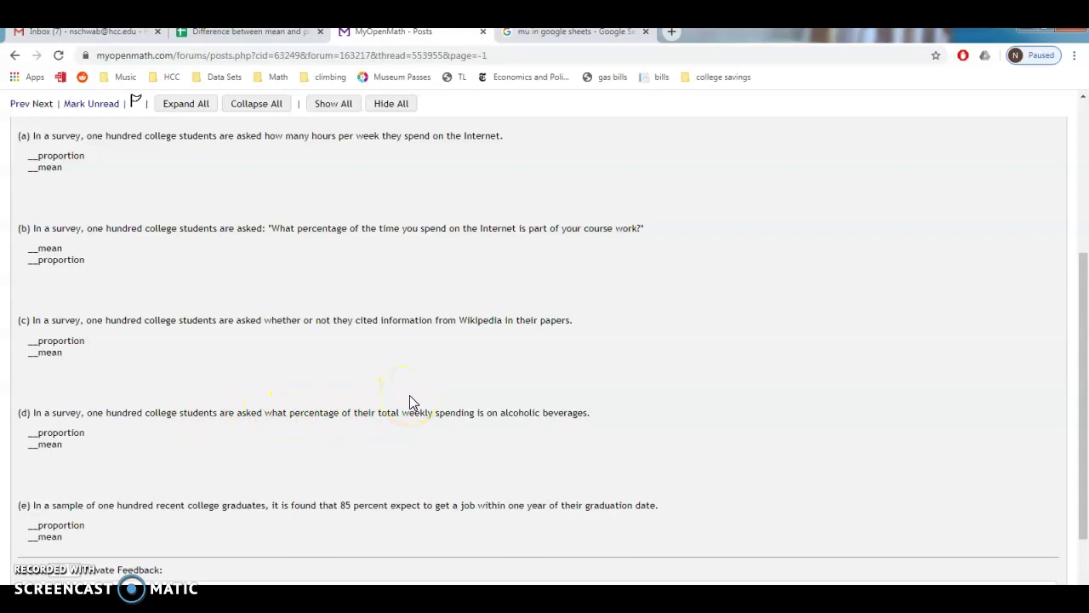
pyautogui.click(377, 408)
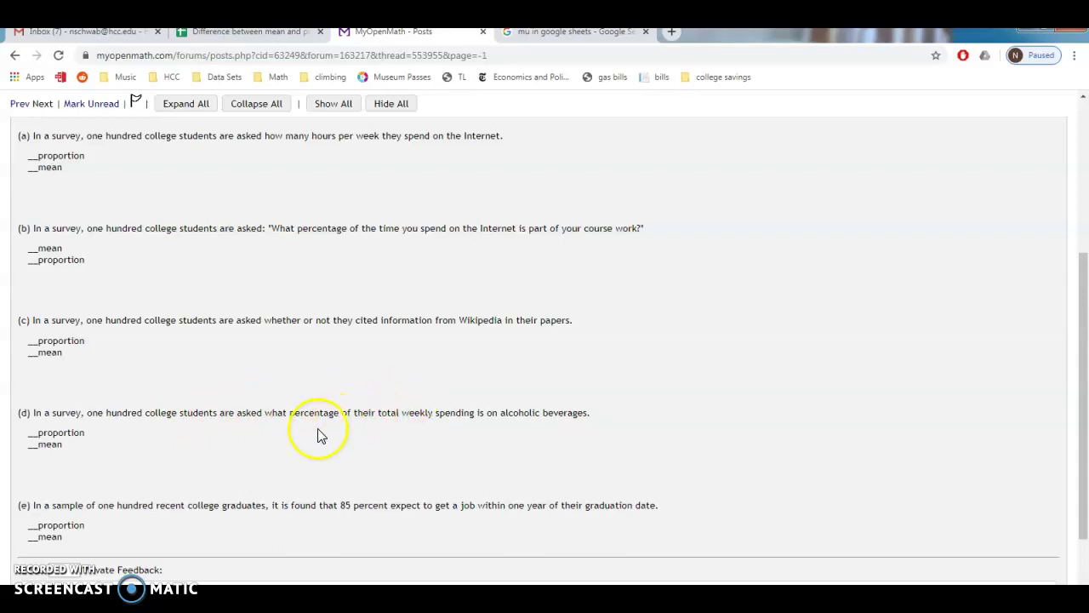